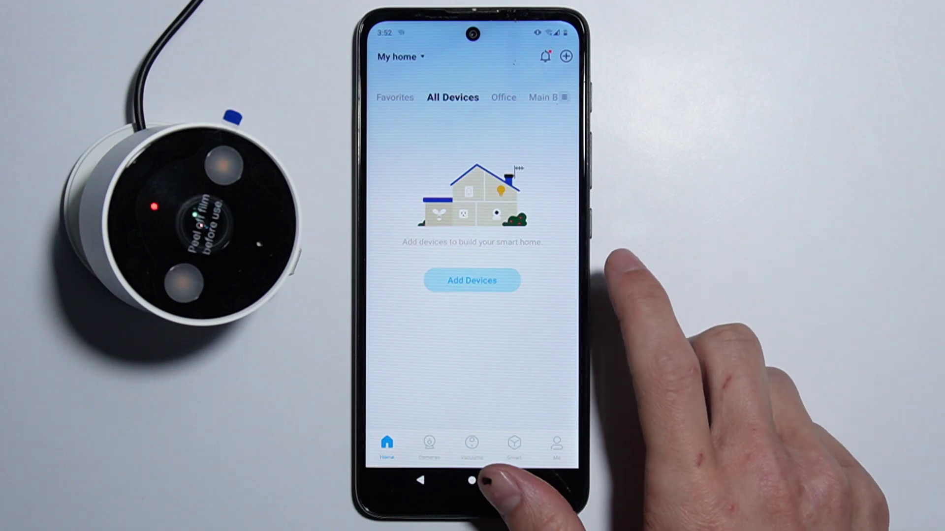
- Start adding a device, glance at Outdoor Cameras, then pick Tapo C120 from Indoor Cameras
left_click(472, 279)
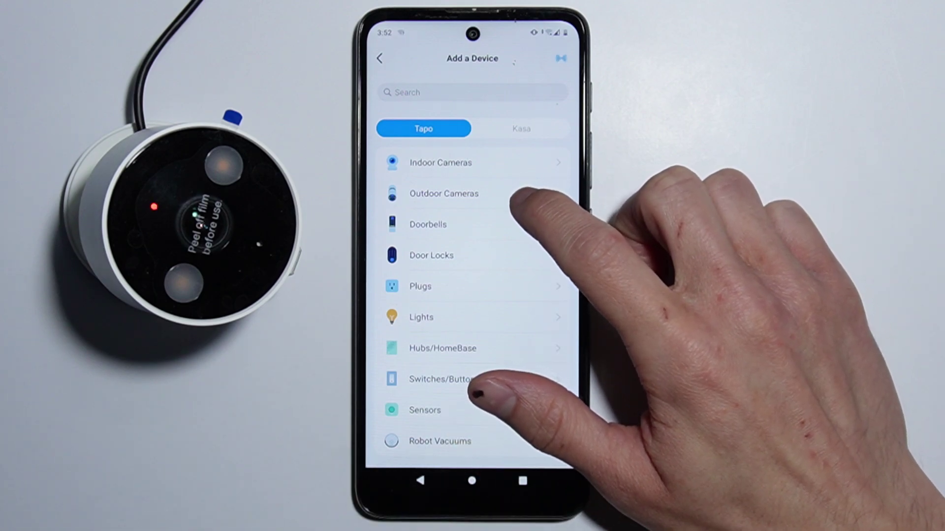
left_click(520, 193)
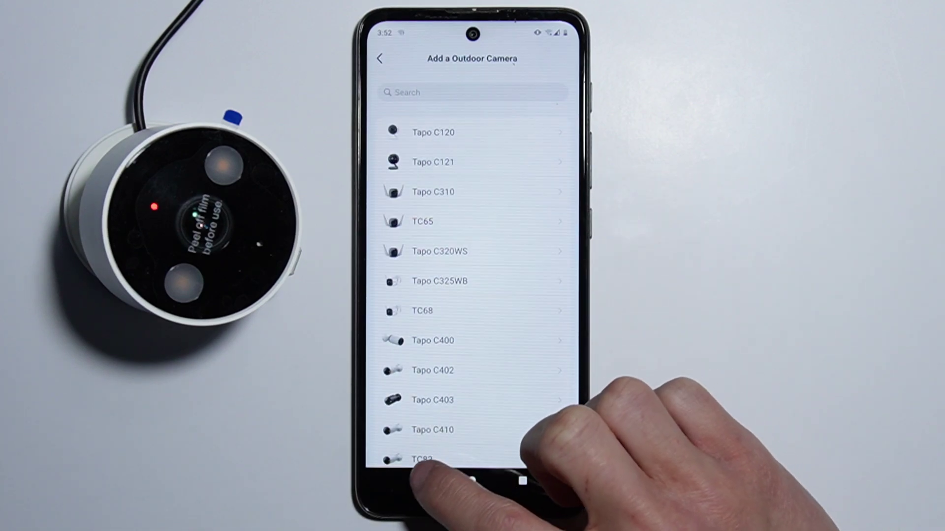
left_click(420, 480)
left_click(530, 162)
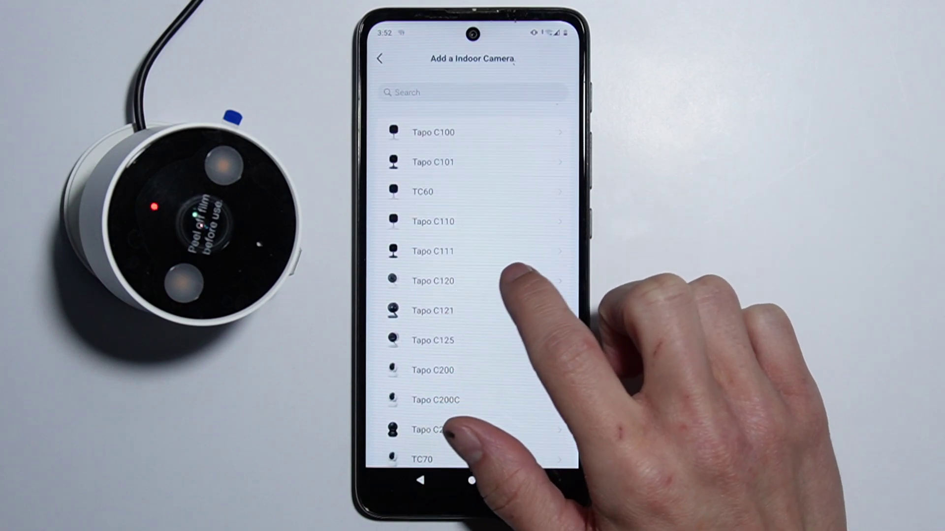
left_click(442, 281)
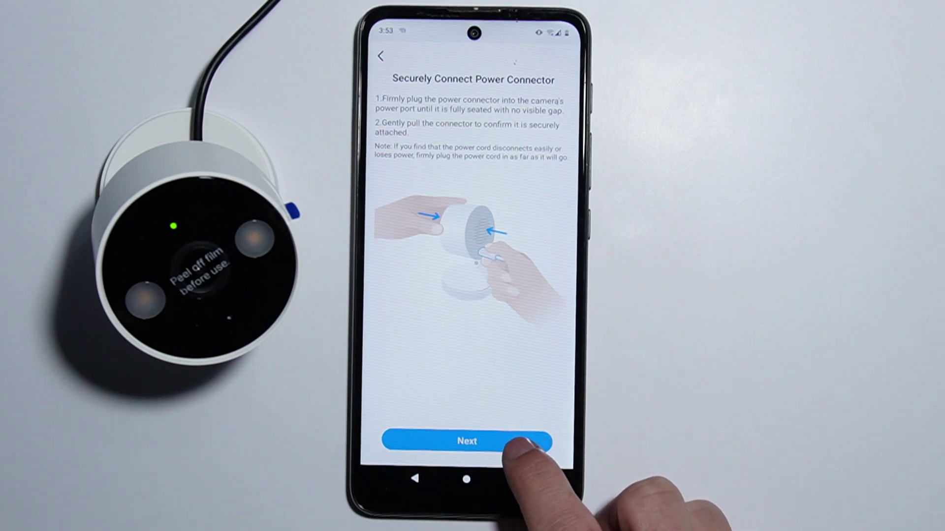
- Continue past the power-up and LED check screens to the Choose Your Network list
left_click(520, 441)
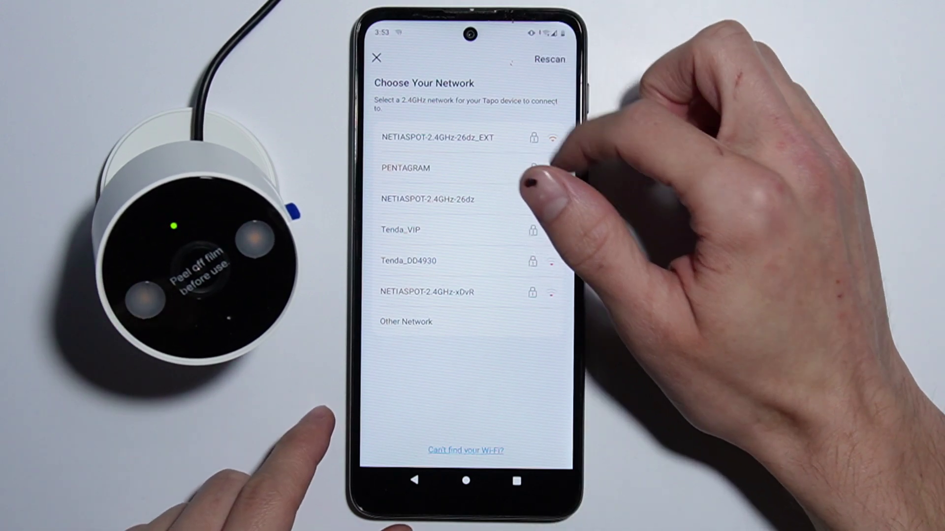
- Confirm in Android Wi-Fi settings that the phone is joined to the Tapo_Cam hotspot
left_click_drag(457, 30, 391, 74)
left_click_drag(392, 221, 391, 29)
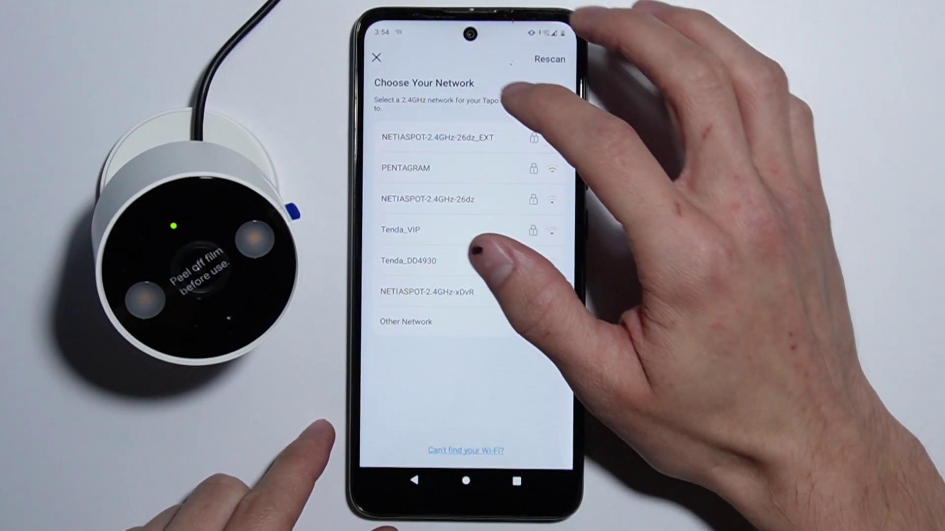
left_click(527, 274)
left_click_drag(465, 30, 472, 221)
left_click(387, 78)
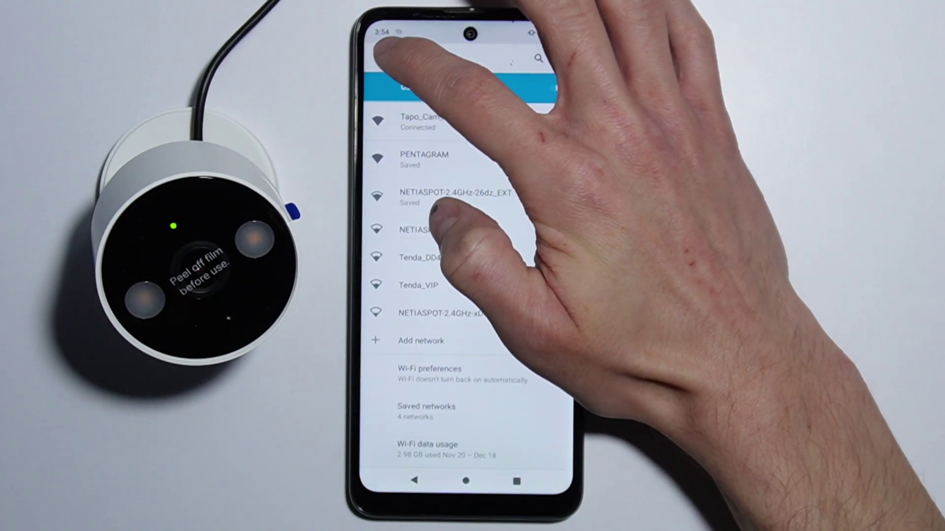
- Switch back to Tapo's 2.4 GHz network list through Recents
left_click(517, 481)
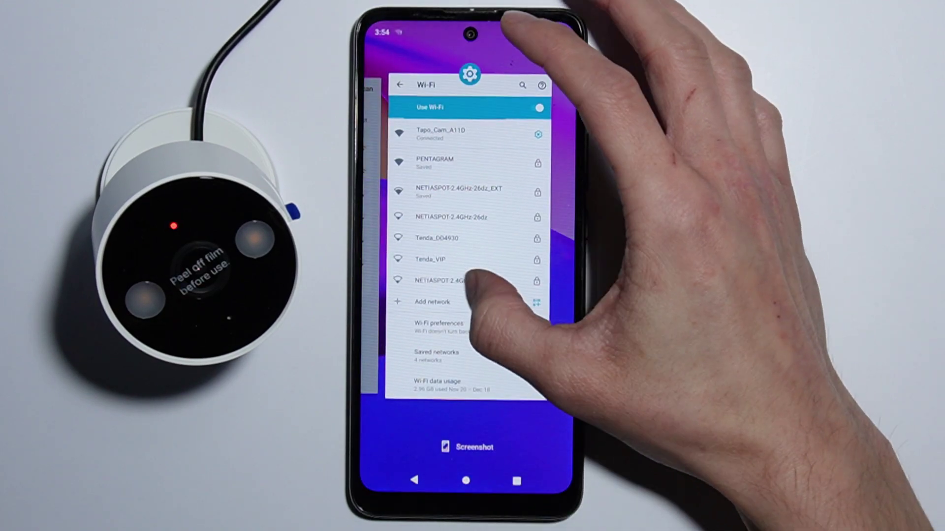
left_click_drag(485, 274, 561, 276)
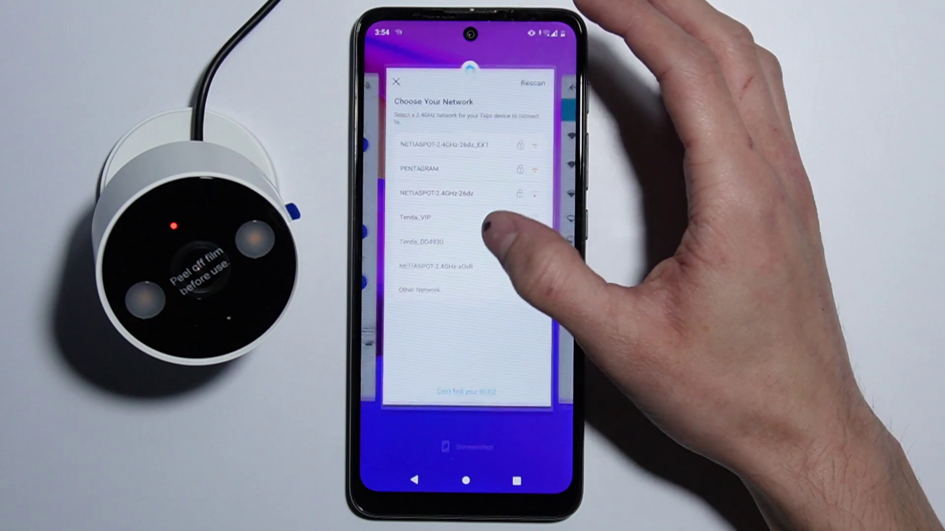
left_click(493, 222)
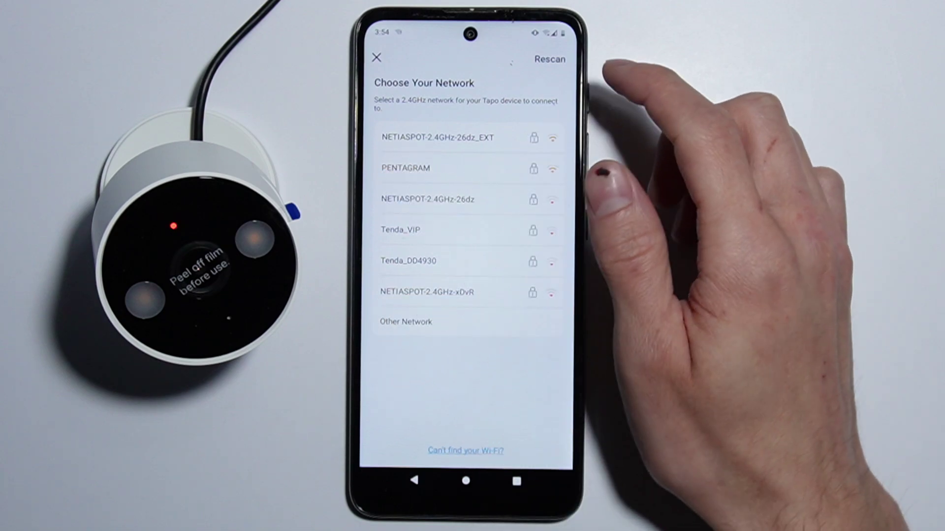
- Rescan and wait for the reloaded 2.4 GHz list showing PENTAGRAM first
left_click(549, 59)
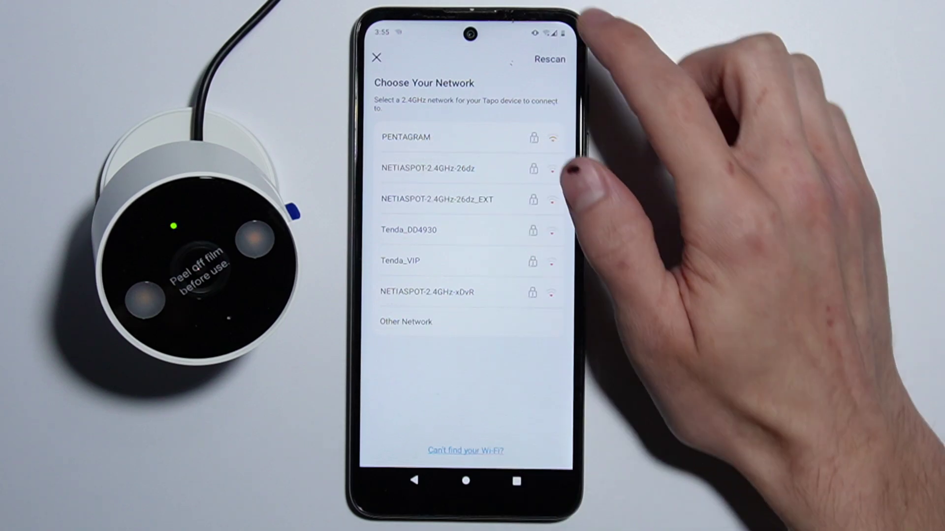
- Recheck the Tapo_Cam hotspot connection, then return to Tapo and select the PENTAGRAM network
left_click_drag(554, 22, 568, 192)
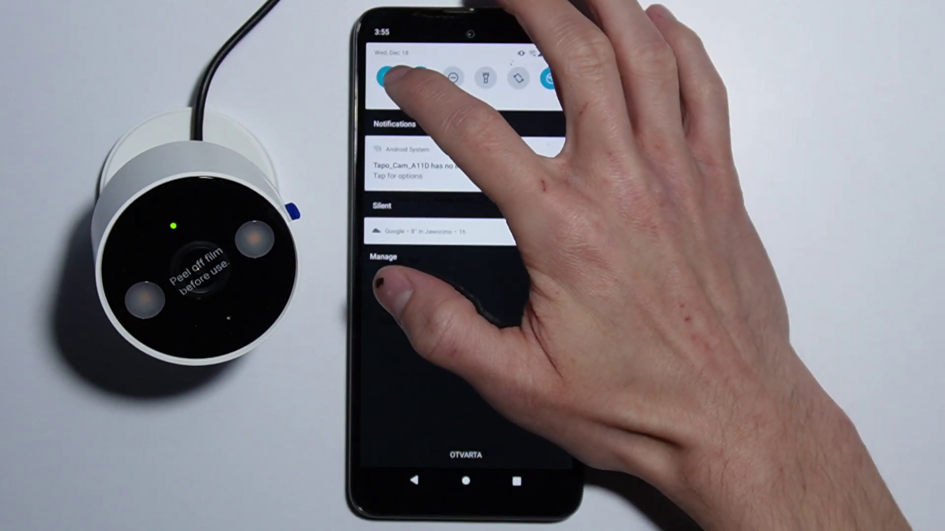
left_click(386, 76)
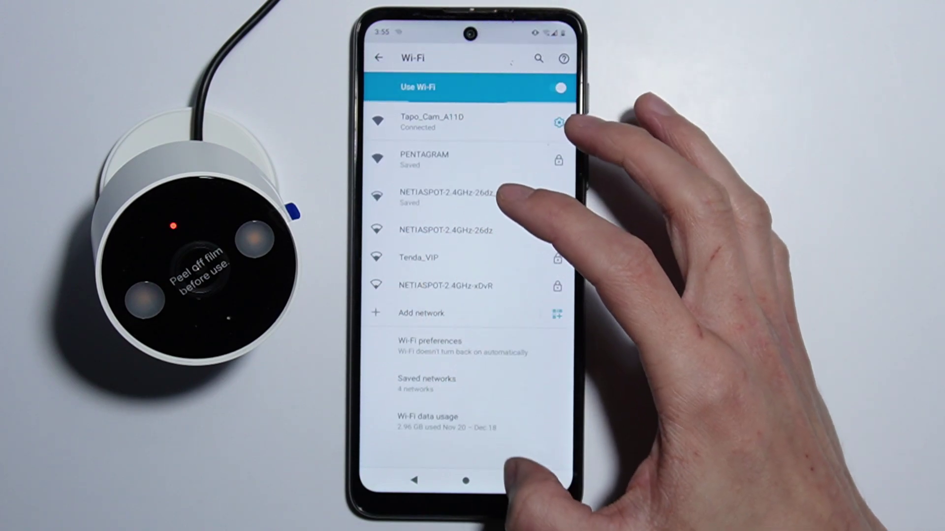
left_click(515, 481)
left_click(484, 253)
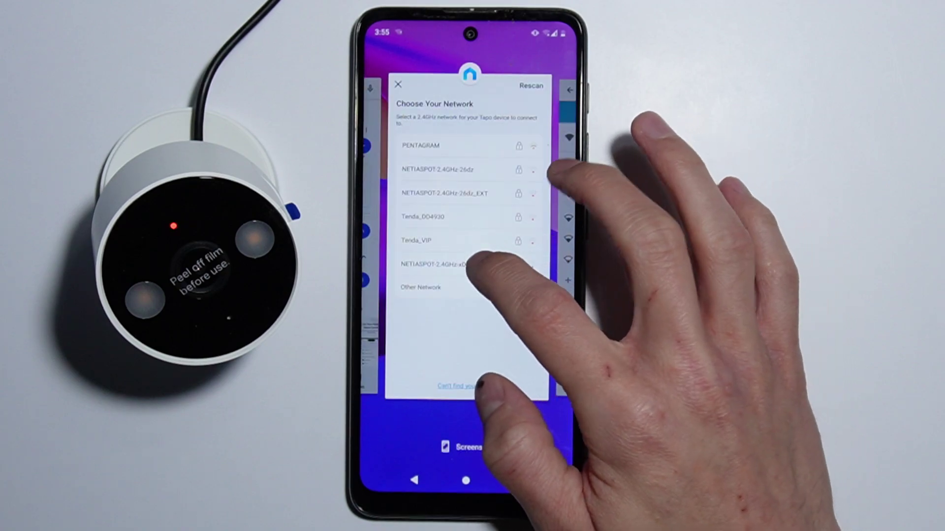
left_click(481, 136)
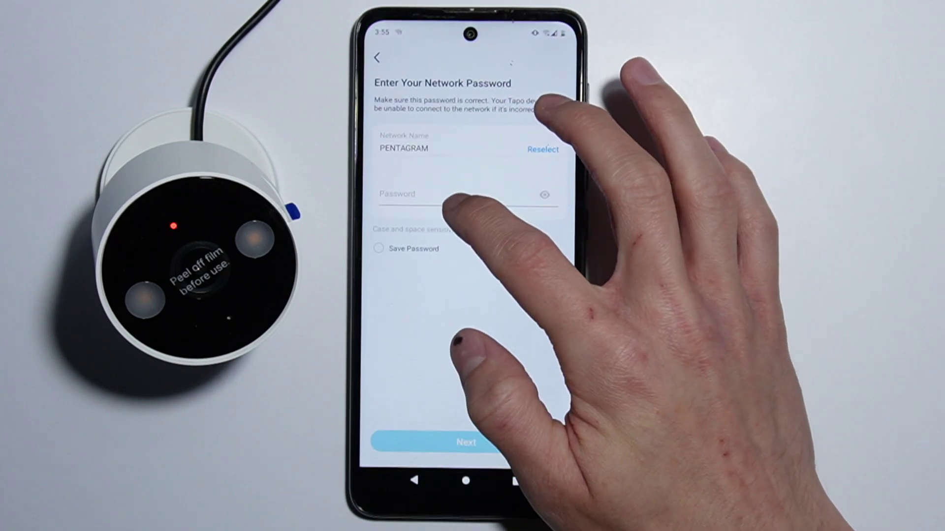
left_click(458, 193)
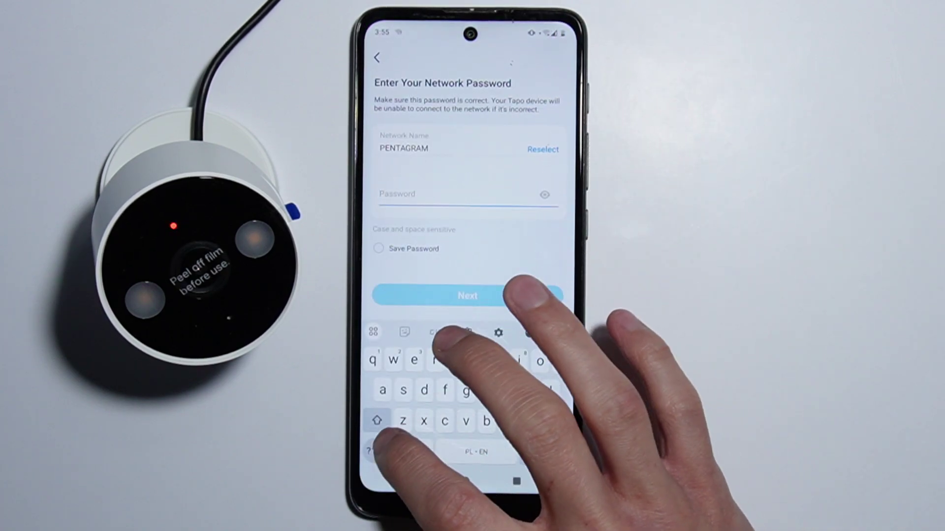
type("123456")
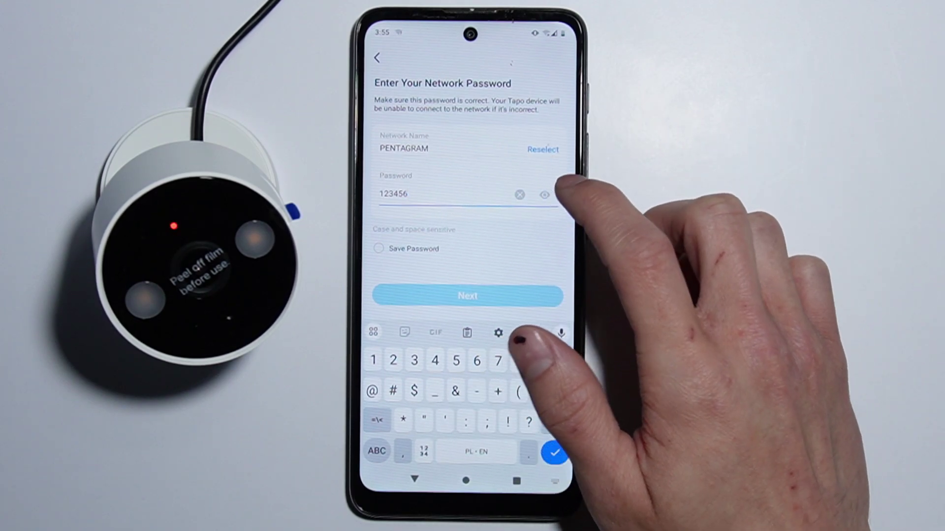
type("78")
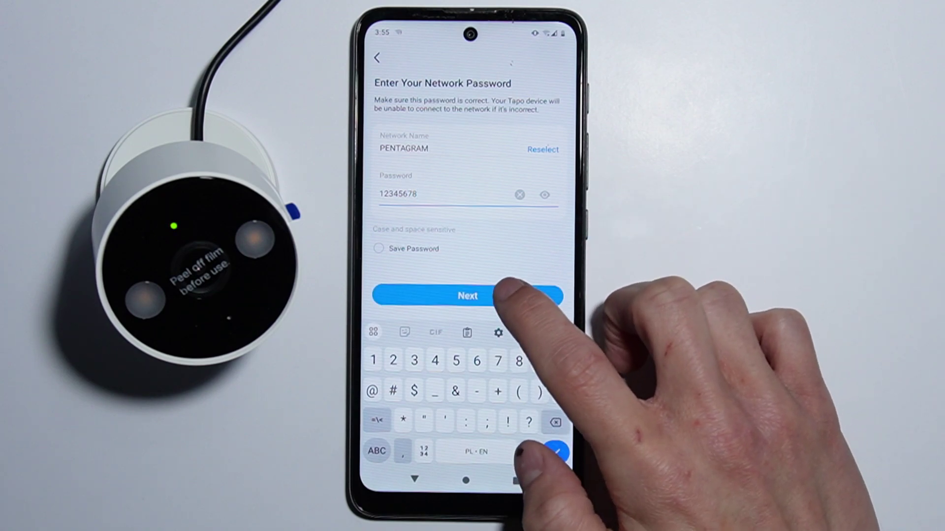
left_click(538, 314)
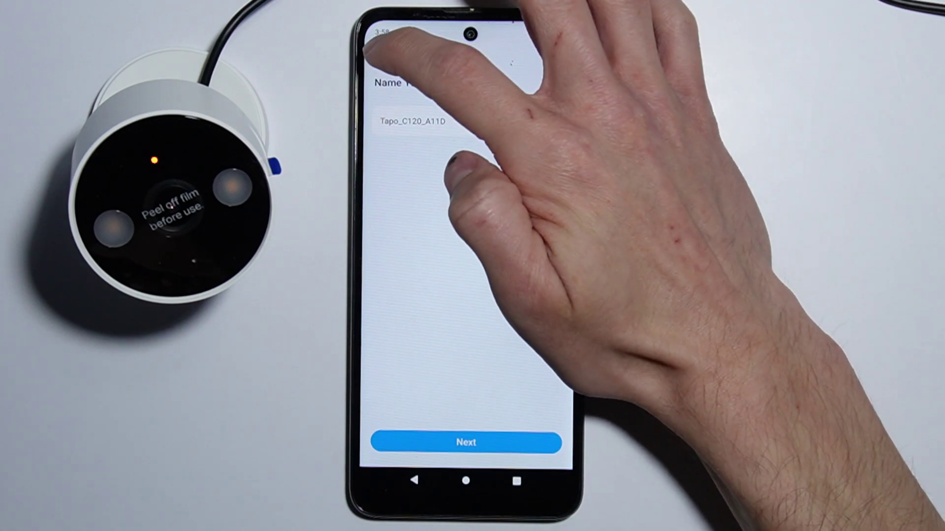
- Leave Name Your Device and confirm Exit, abandoning setup without naming the camera
left_click(376, 58)
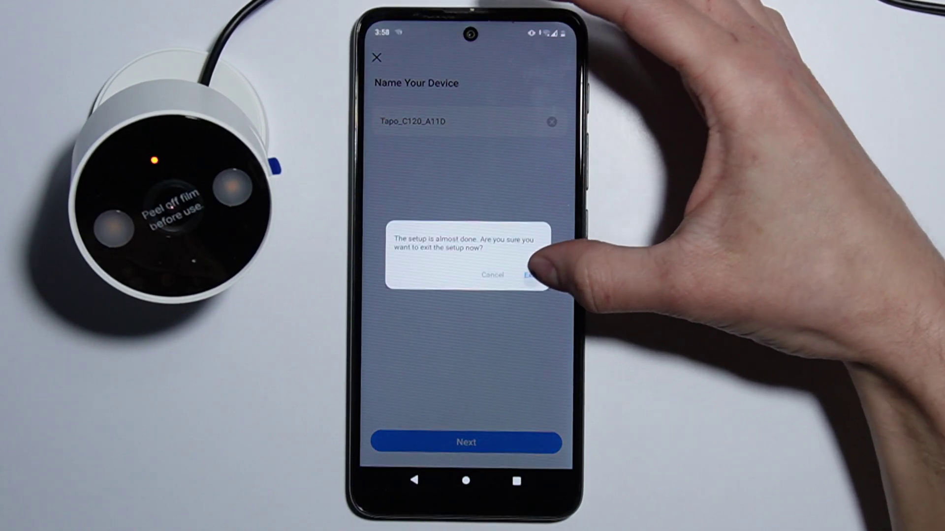
left_click(529, 275)
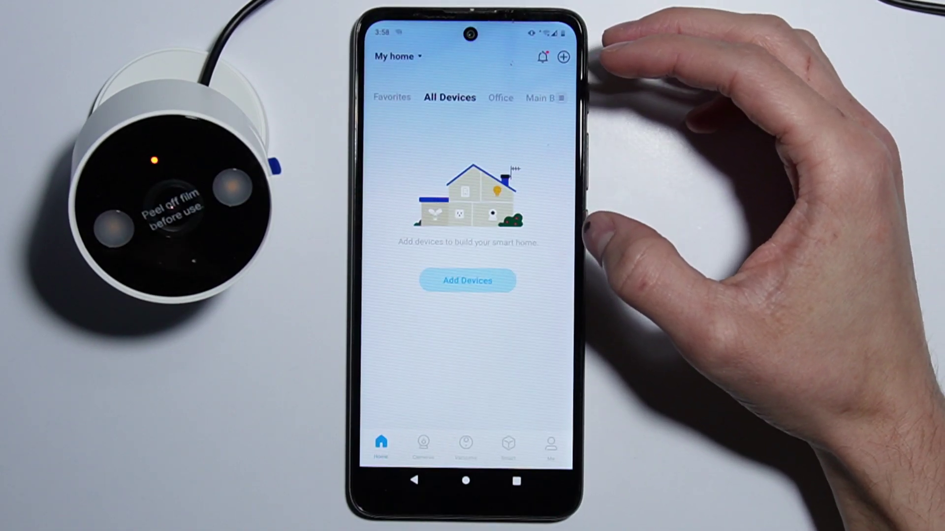